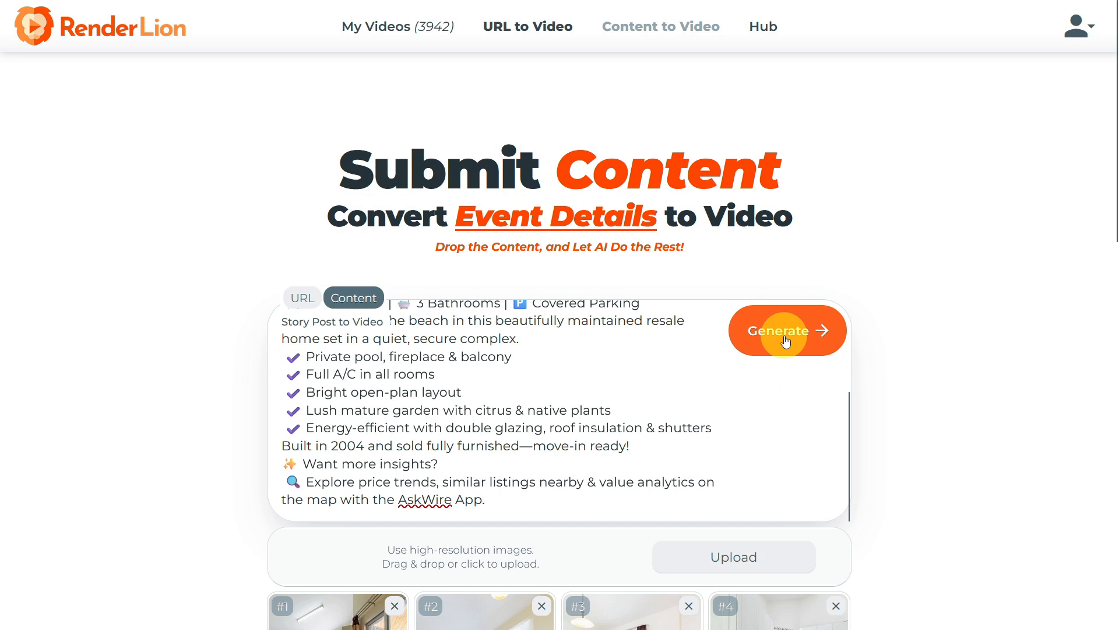
Generate videos from the submitted property listing content.
click(786, 340)
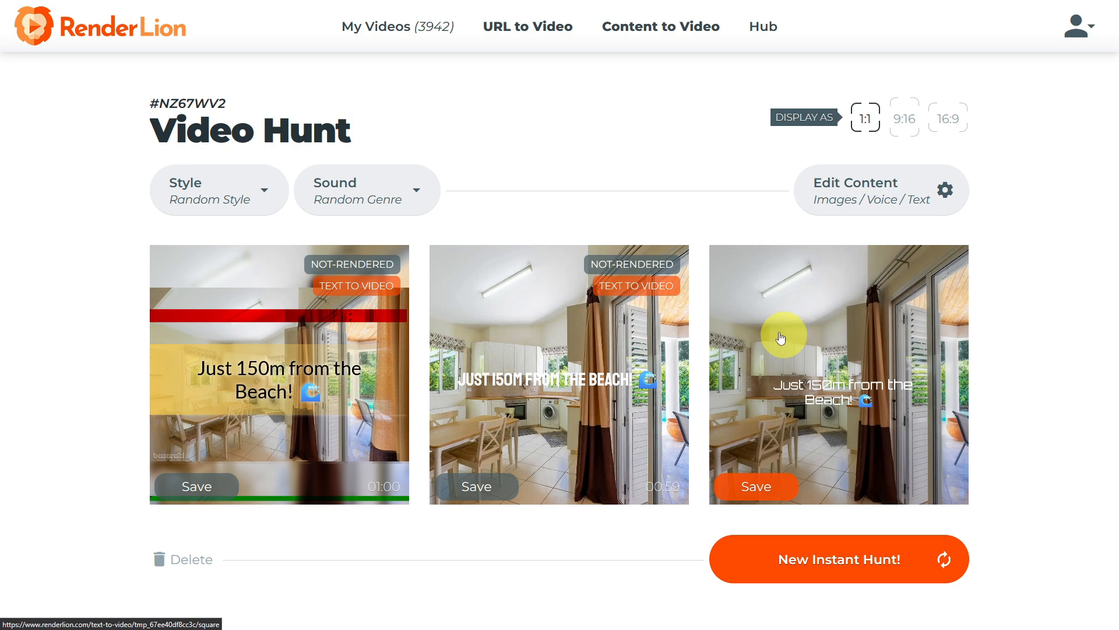
Browse the brand kit styles and apply Random Style to the video drafts.
click(201, 204)
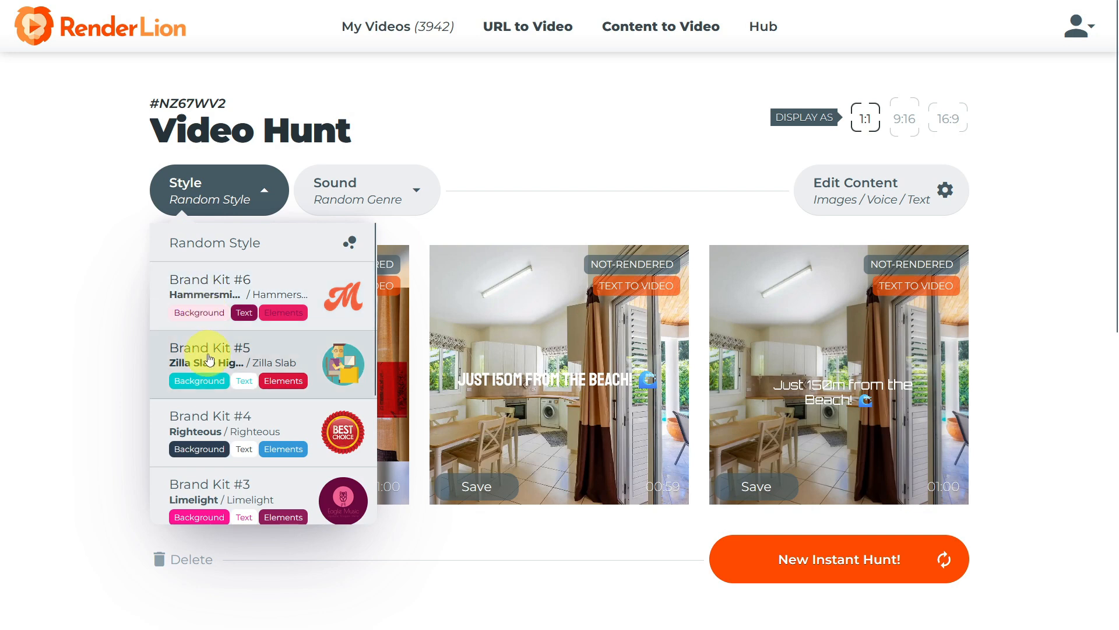
scroll(239, 350, down, 3)
scroll(251, 400, down, 2)
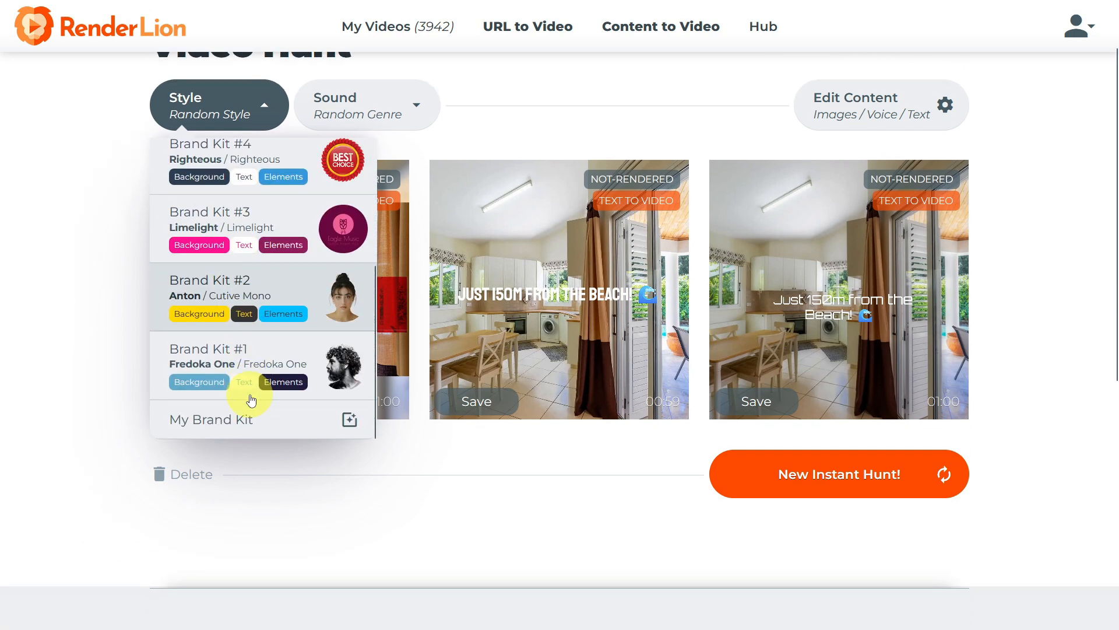
scroll(260, 380, up, 2)
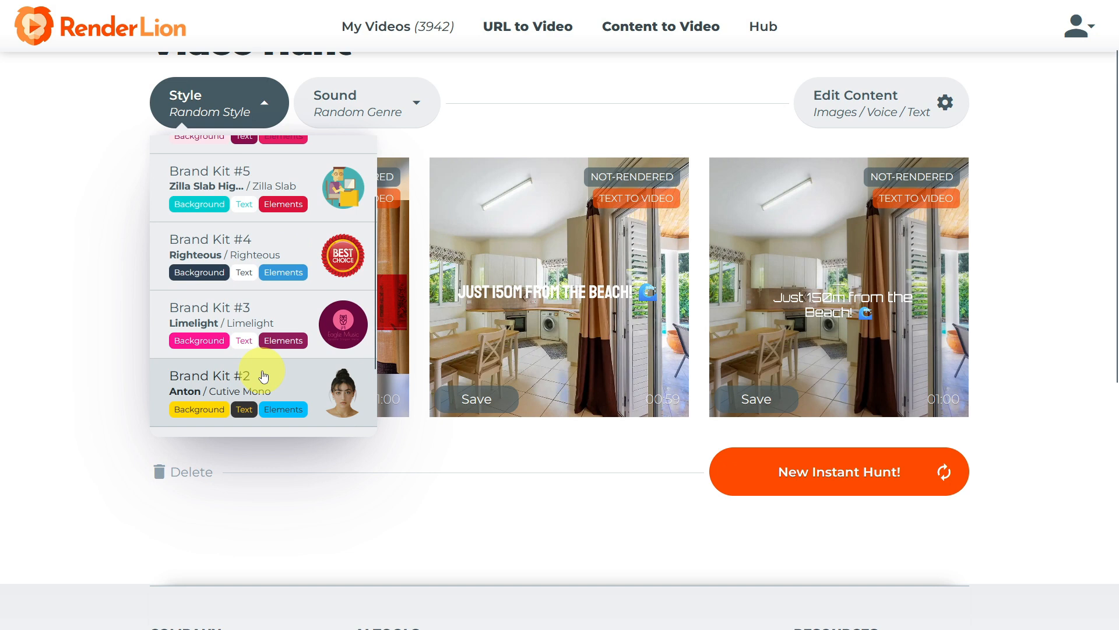
scroll(263, 376, up, 2)
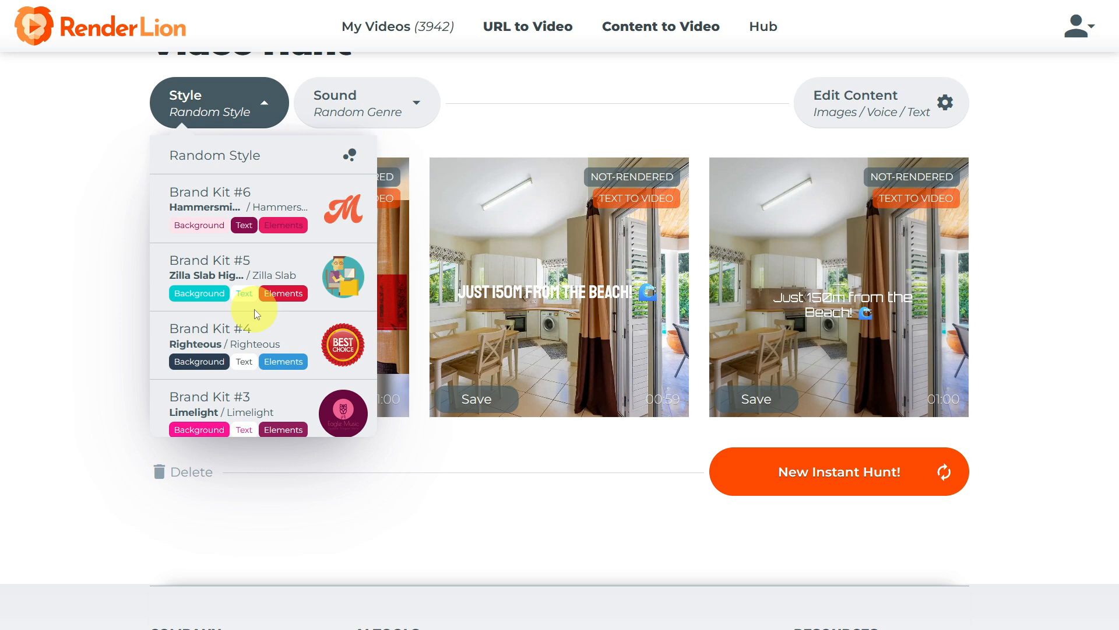
scroll(302, 309, up, 2)
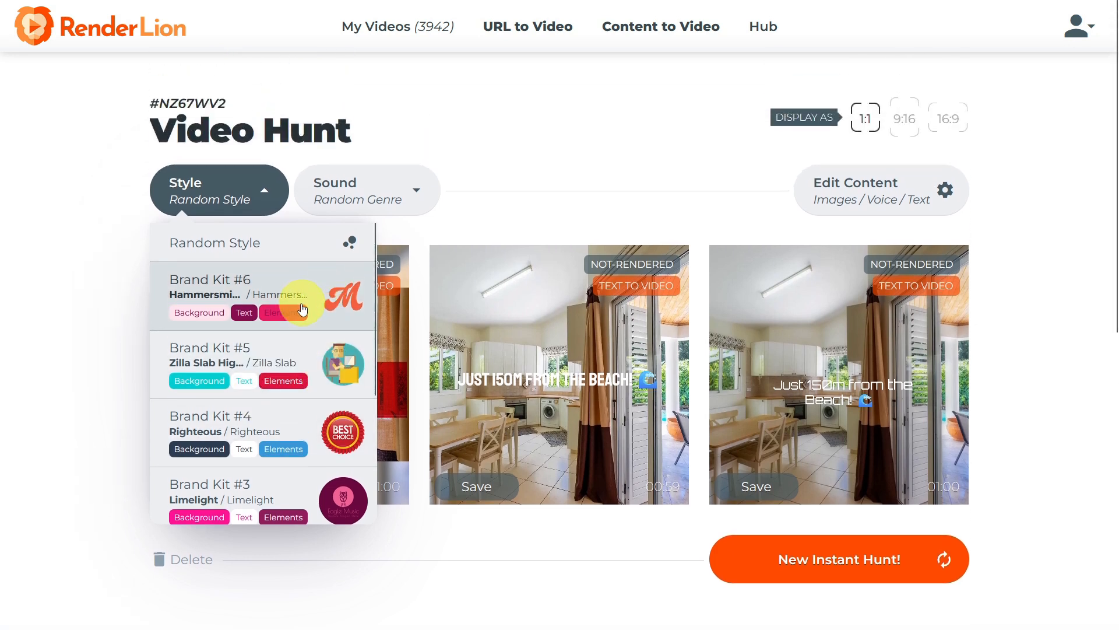
click(238, 246)
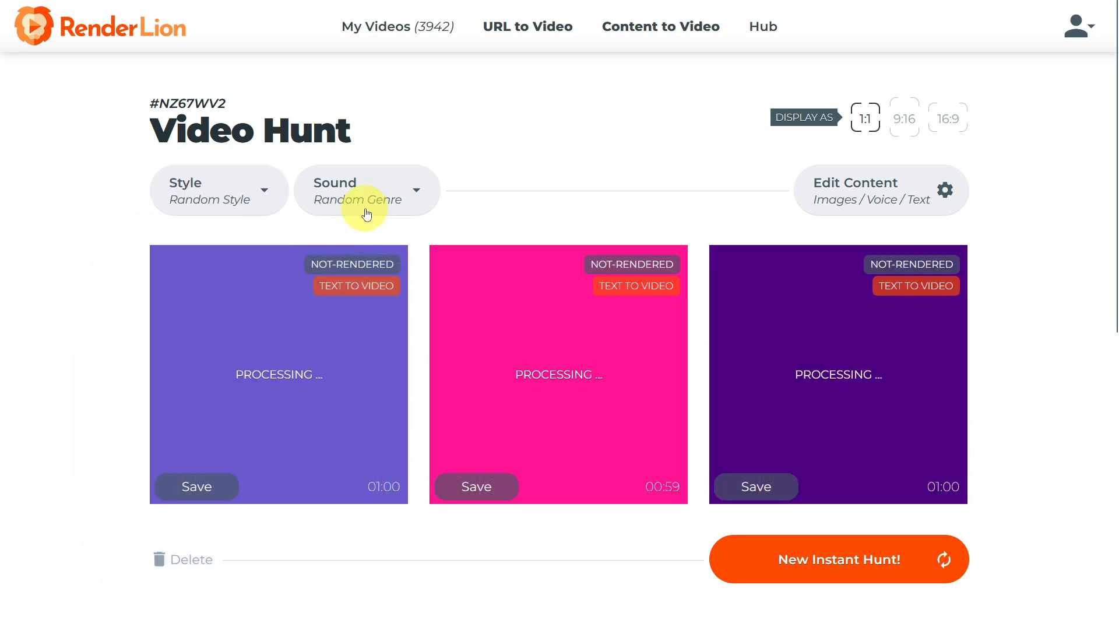
Set the sound genre to Ambient.
click(367, 212)
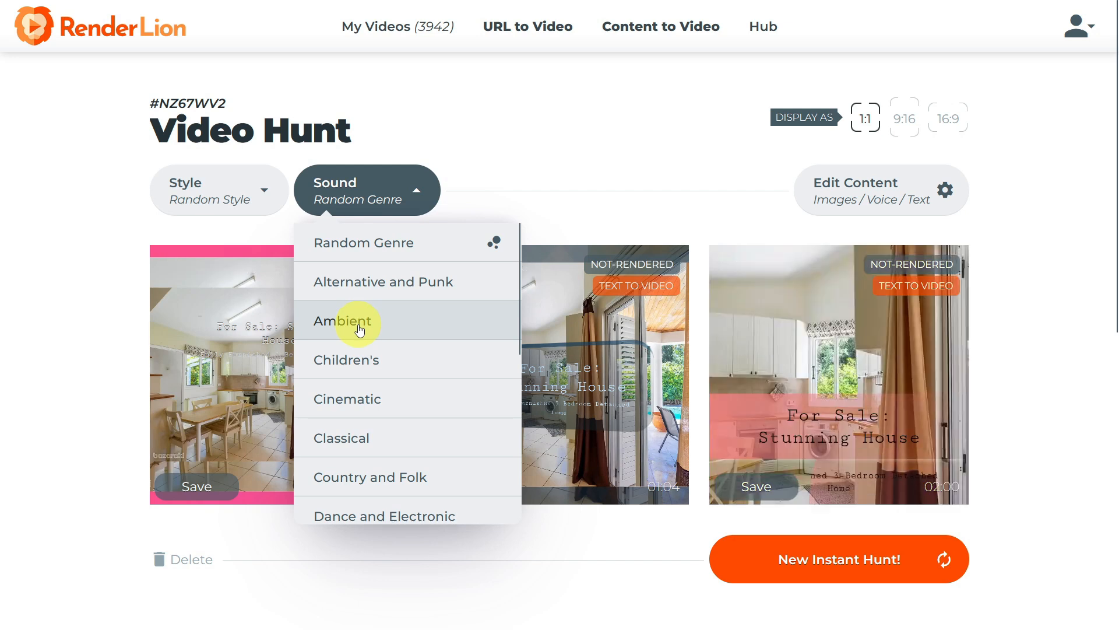
click(359, 330)
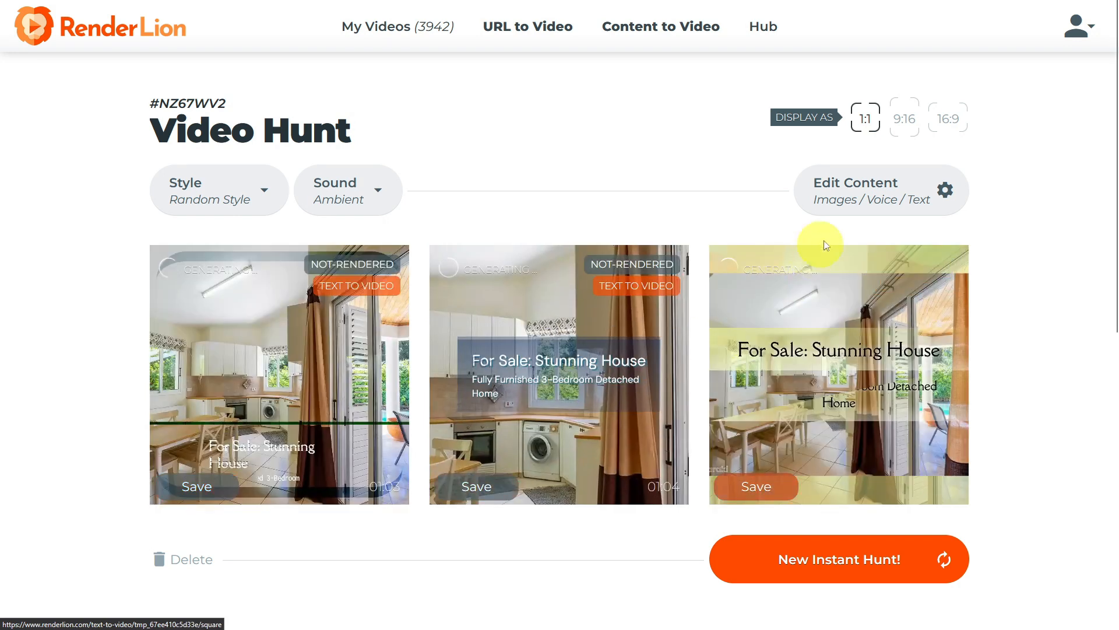
Reorder the slide images in the content editor, review the voice-over and slide texts, and update the videos.
click(846, 202)
drag(604, 160, 720, 215)
drag(618, 210, 349, 209)
drag(764, 344, 490, 210)
drag(765, 370, 626, 207)
scroll(417, 337, down, 3)
click(444, 337)
click(492, 450)
scroll(513, 373, down, 3)
scroll(356, 315, up, 2)
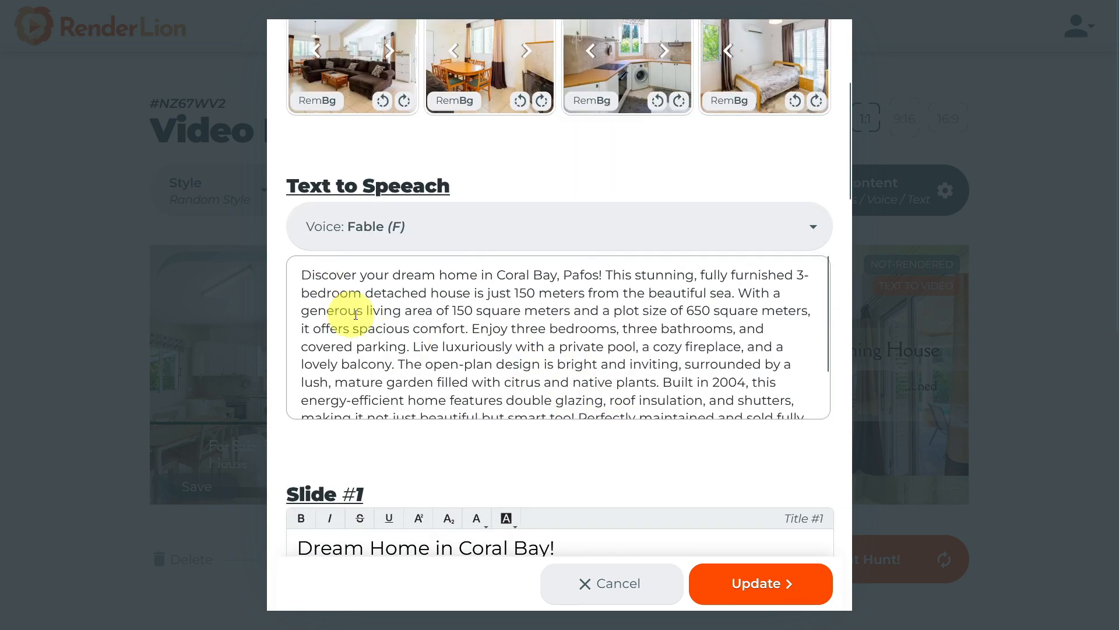
scroll(355, 315, down, 20)
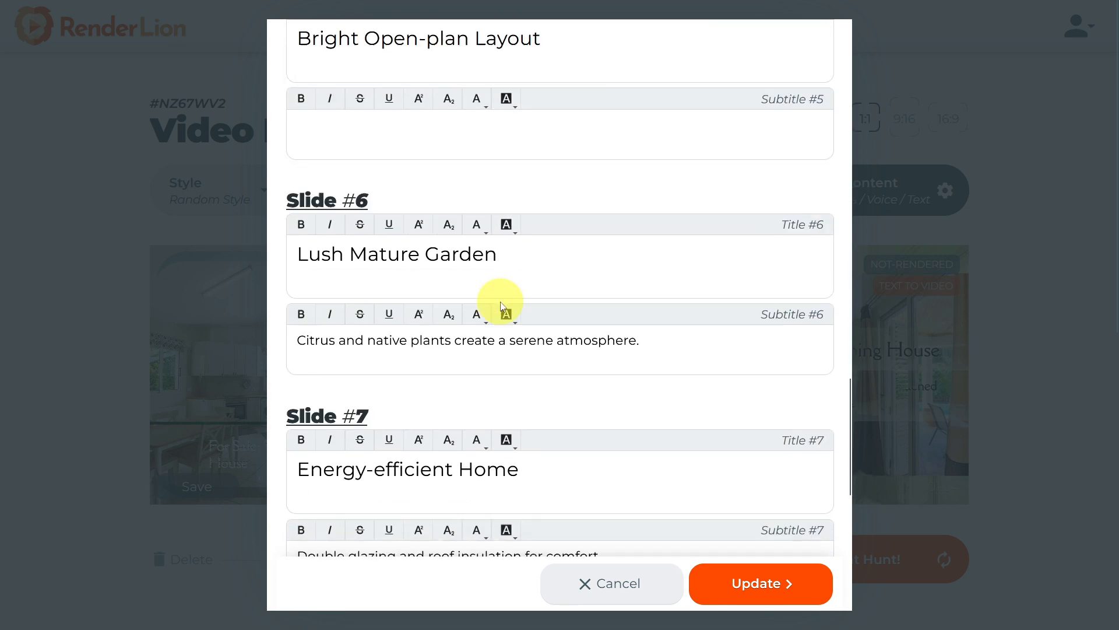
scroll(502, 305, down, 9)
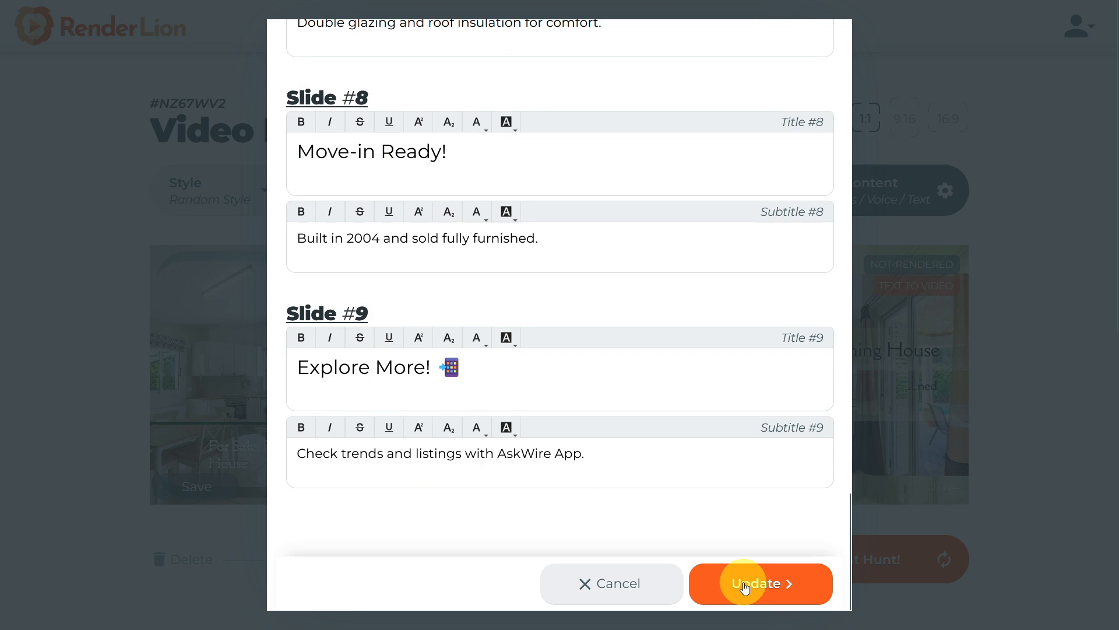
click(745, 585)
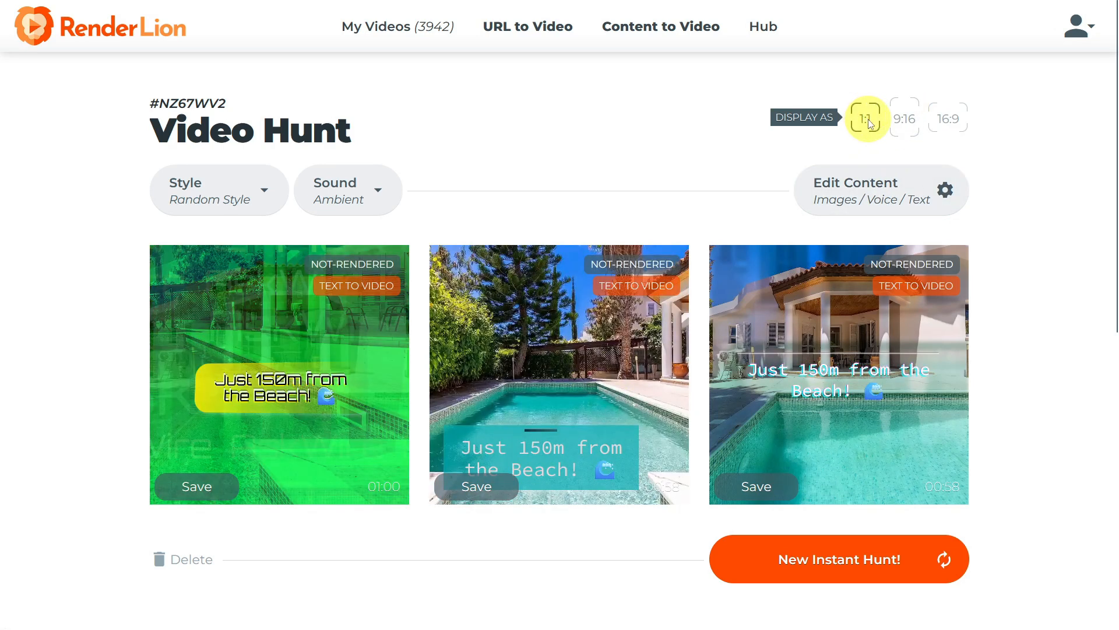
Switch the video display format to 16:9 landscape.
click(902, 130)
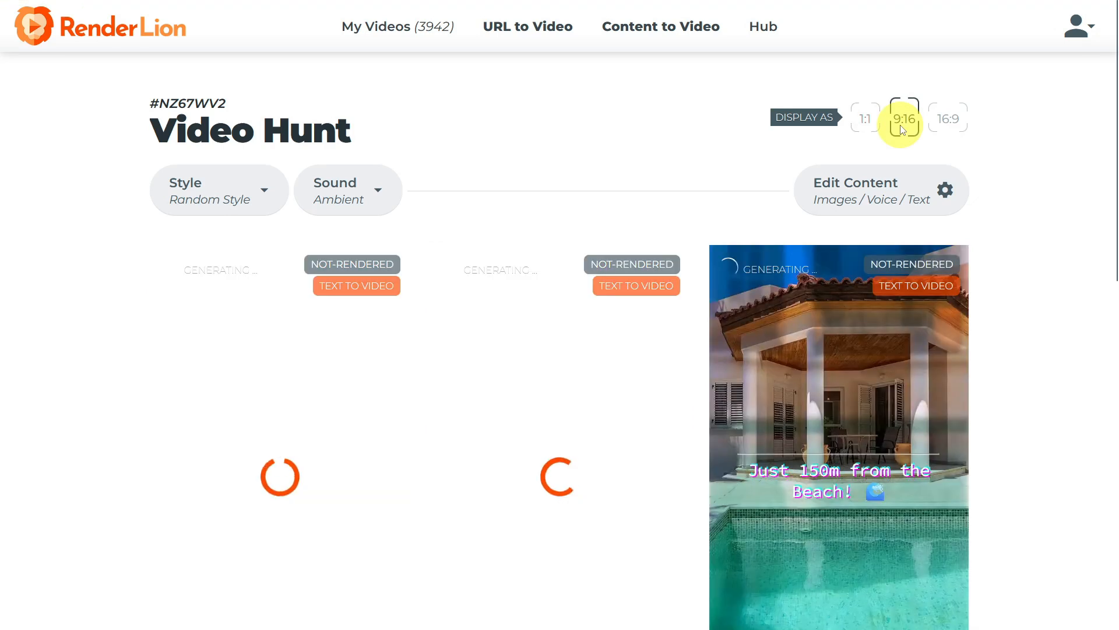
click(944, 124)
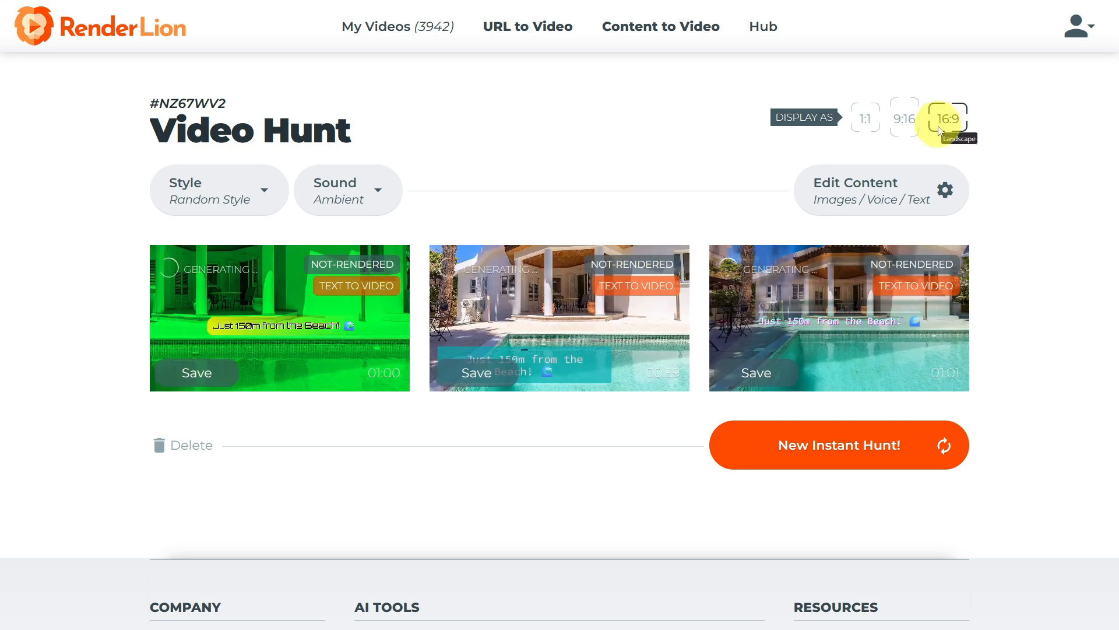
Generate a new instant hunt and save the first landscape video.
click(822, 462)
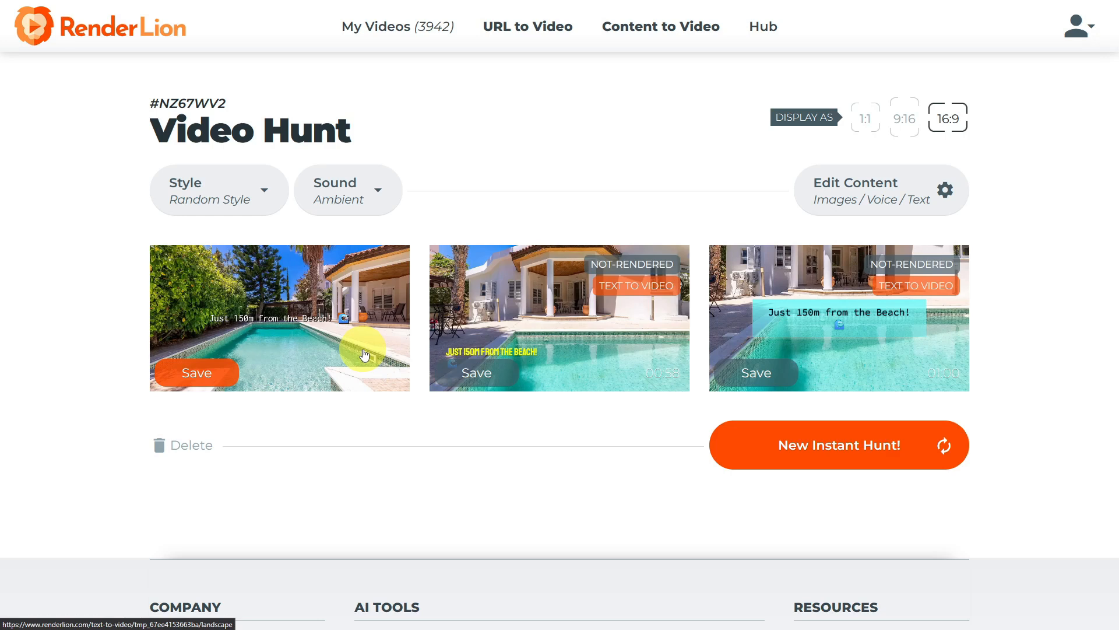
click(194, 371)
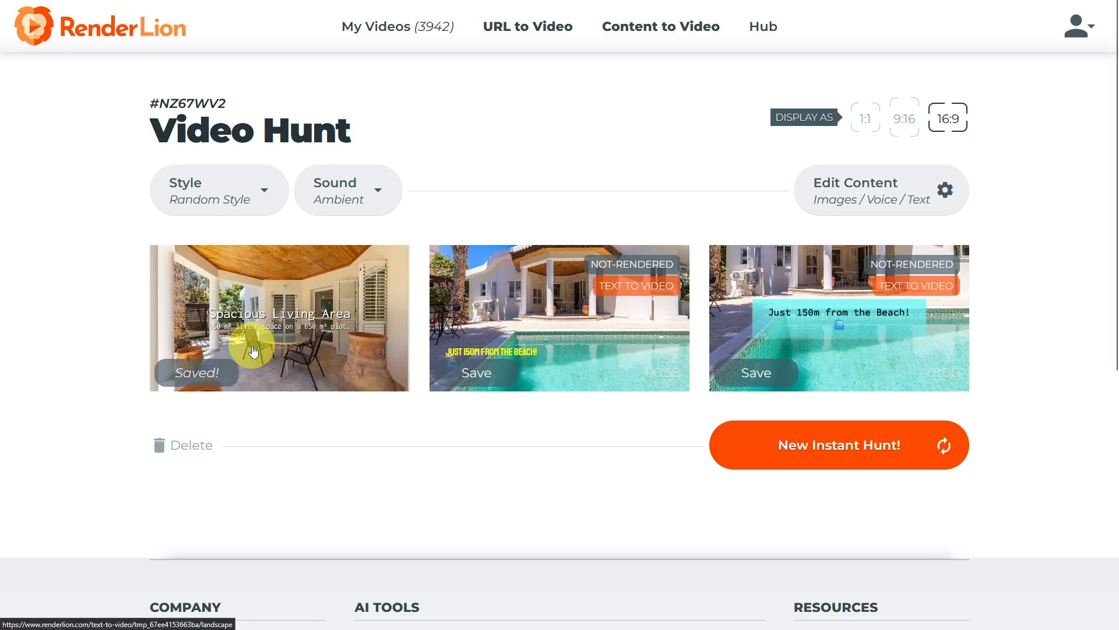
Generate three more new instant hunts of landscape videos.
click(828, 461)
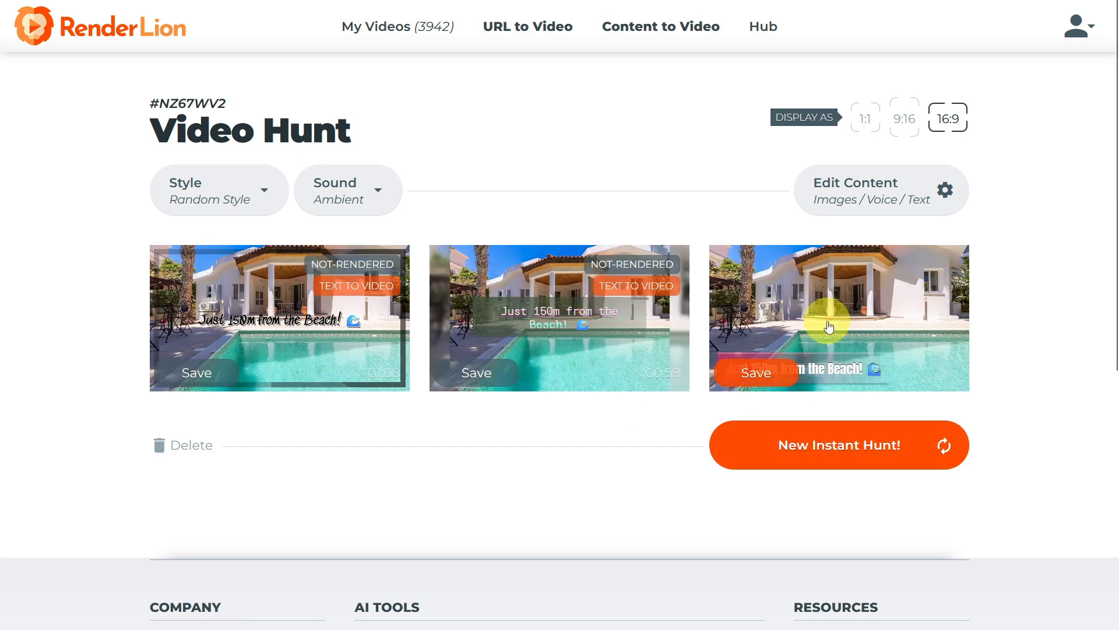
mouse_move(829, 328)
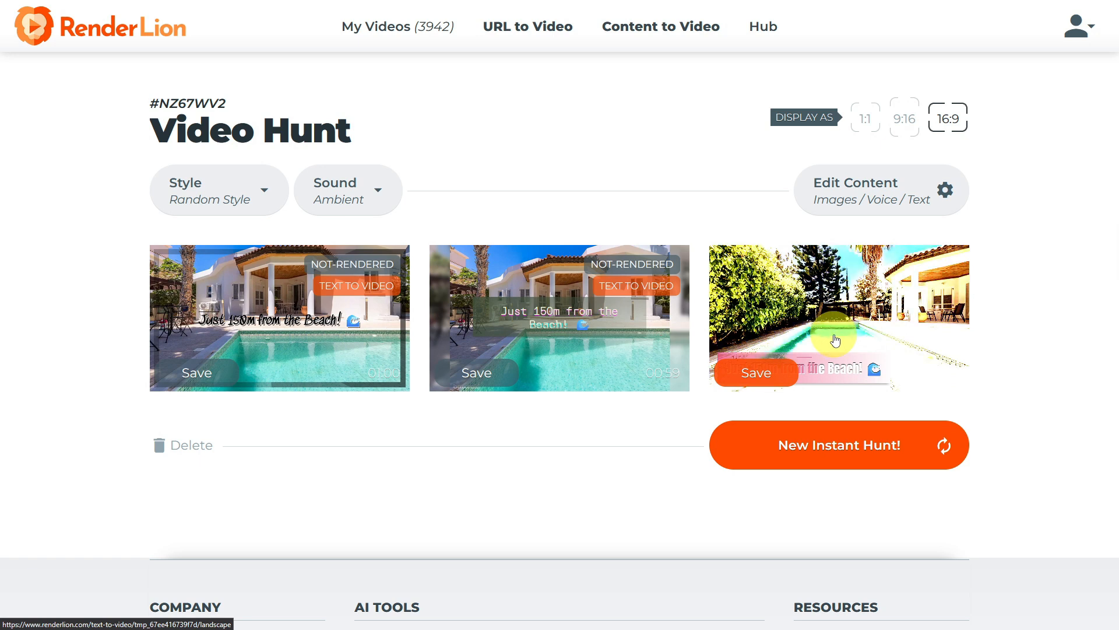
click(798, 458)
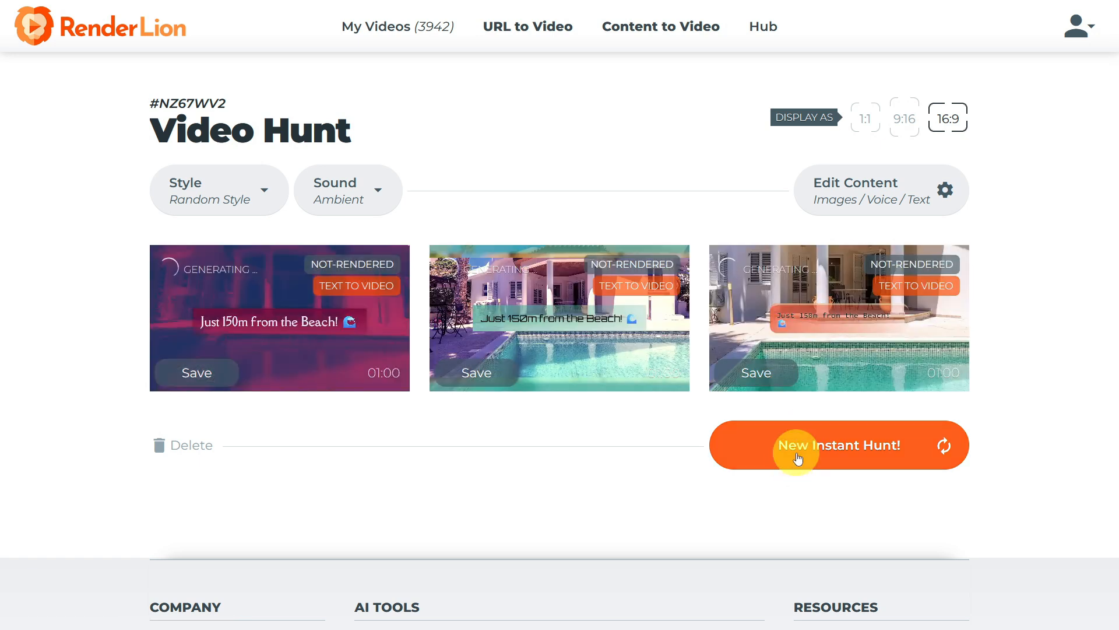
mouse_move(606, 337)
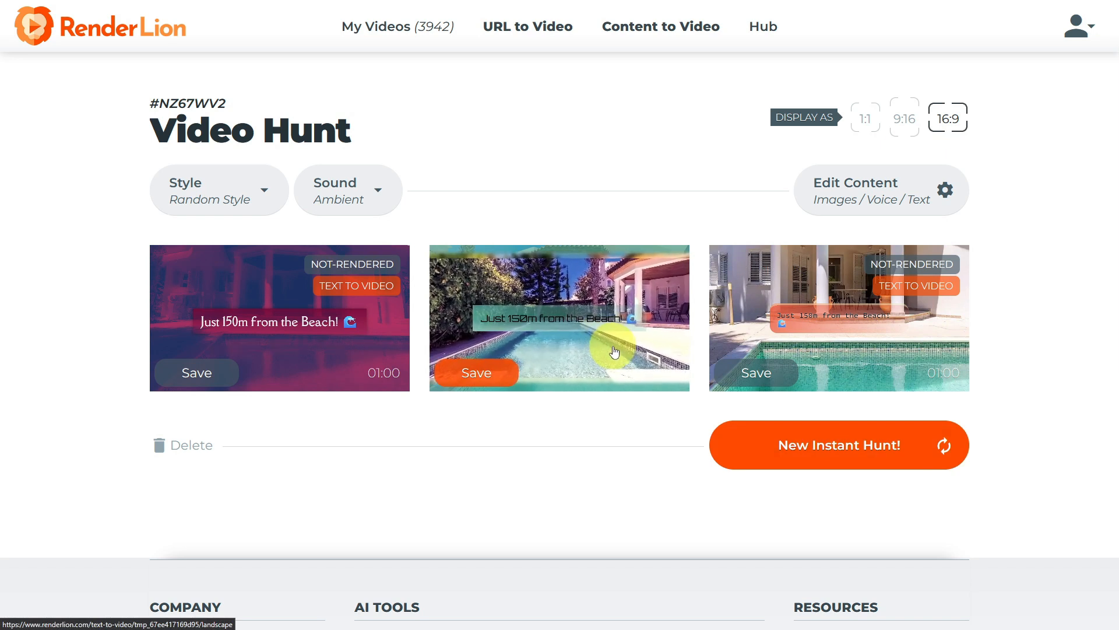
click(756, 446)
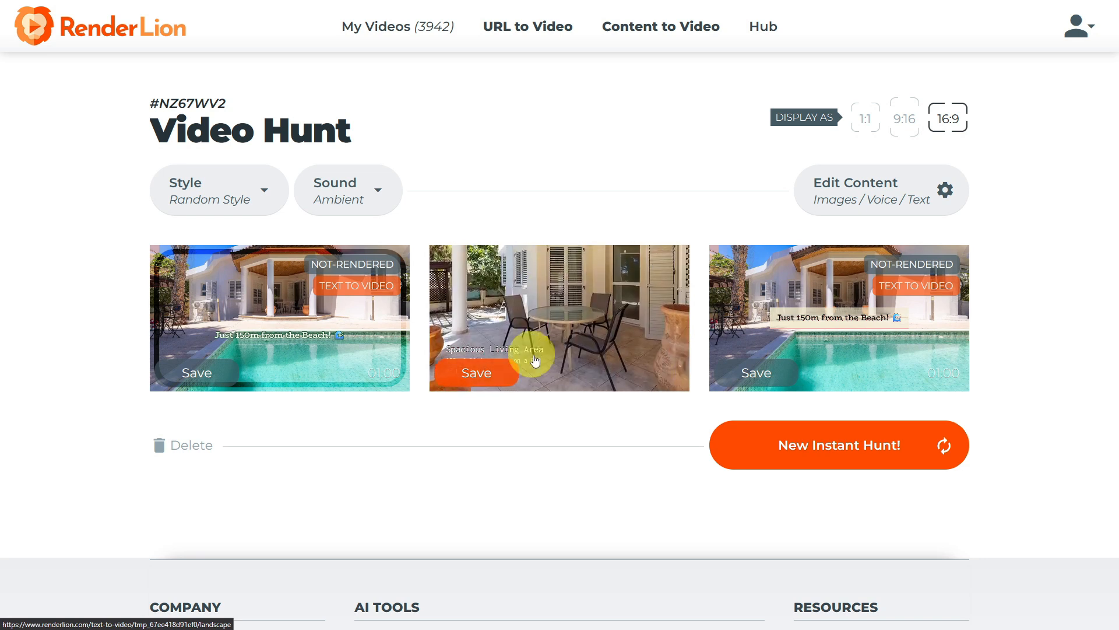
Open the second landscape video, scrub through its preview, and render it for download.
click(576, 306)
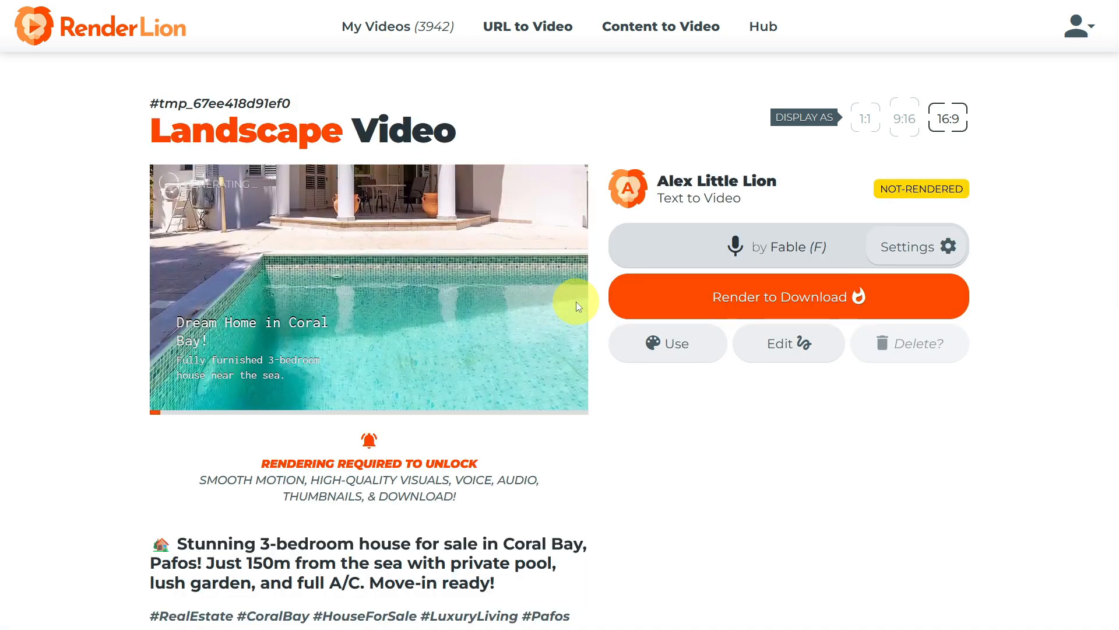
click(351, 411)
click(408, 416)
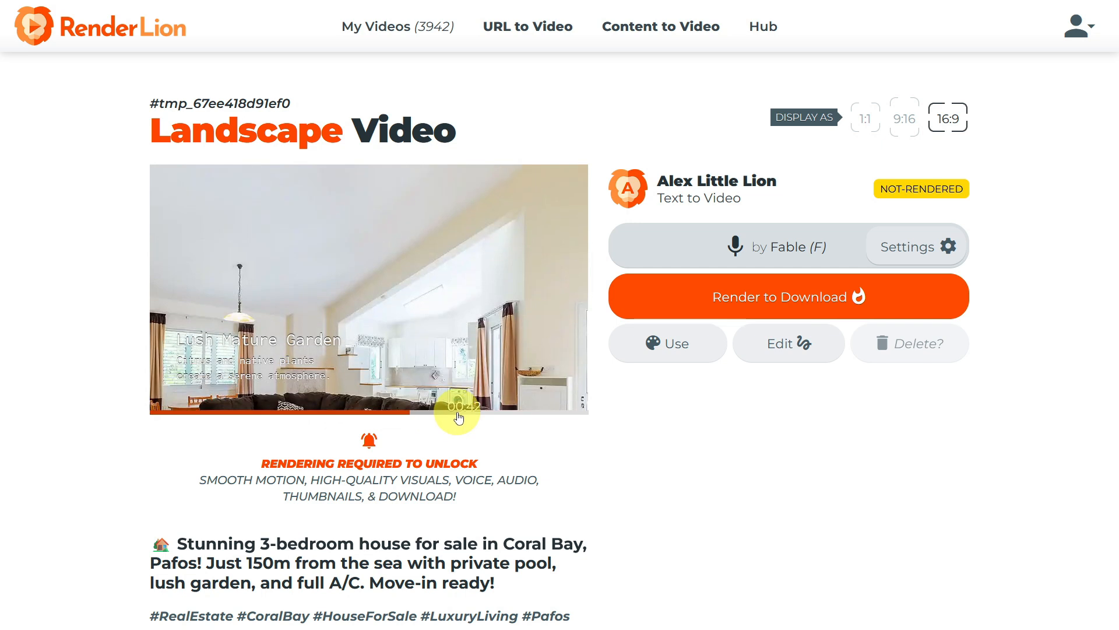
click(459, 418)
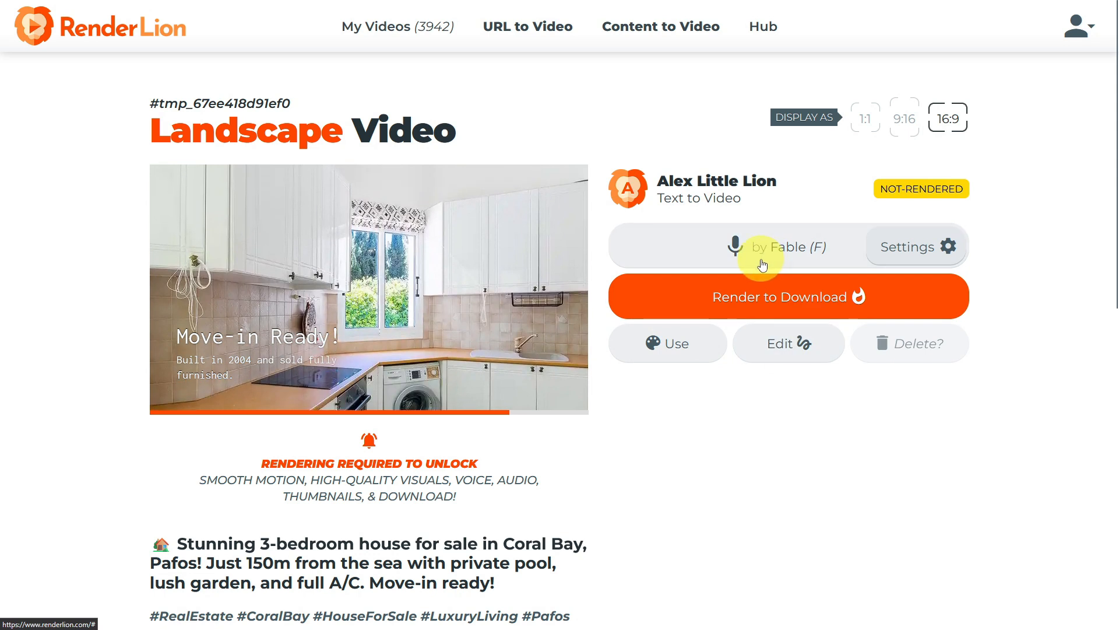
click(709, 304)
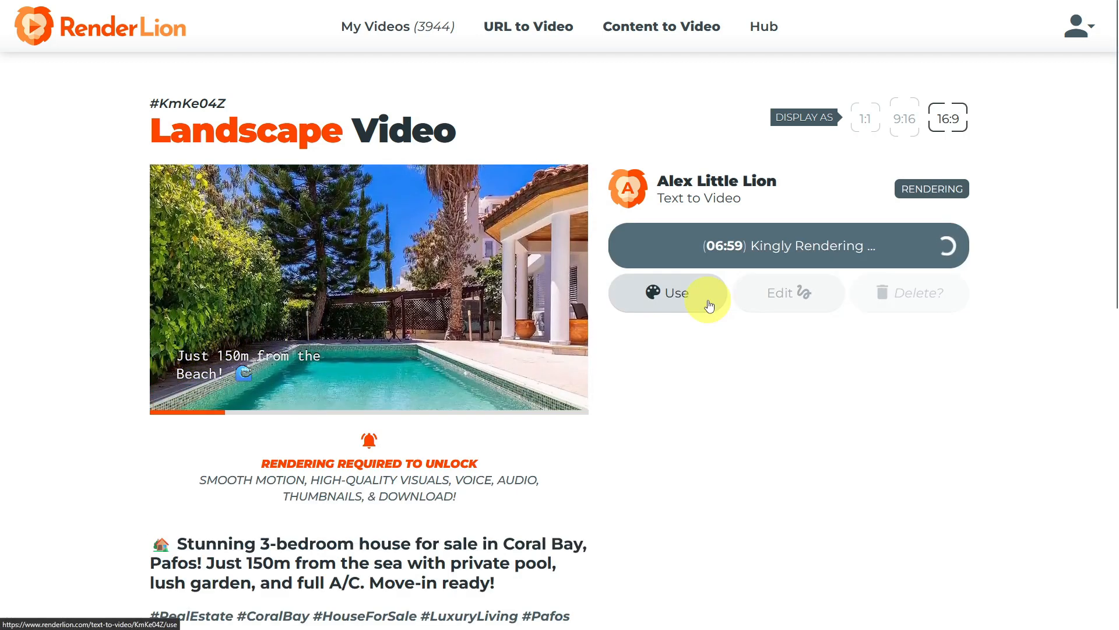
Switch the video to the 9:16 portrait format and render it for download.
click(905, 125)
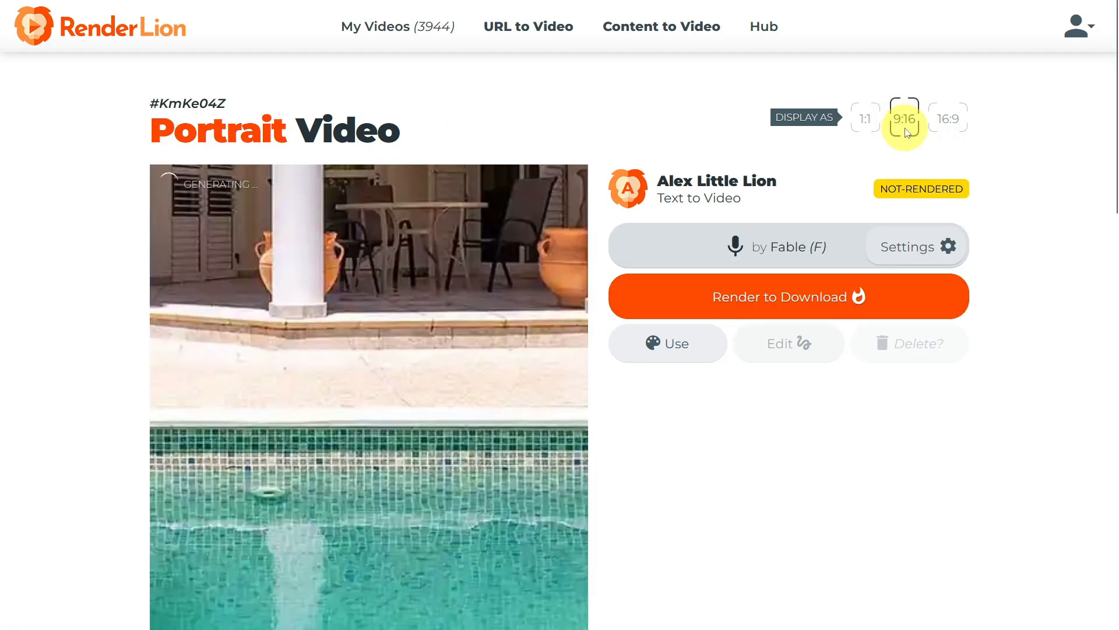
scroll(468, 344, down, 5)
scroll(542, 343, up, 5)
click(647, 301)
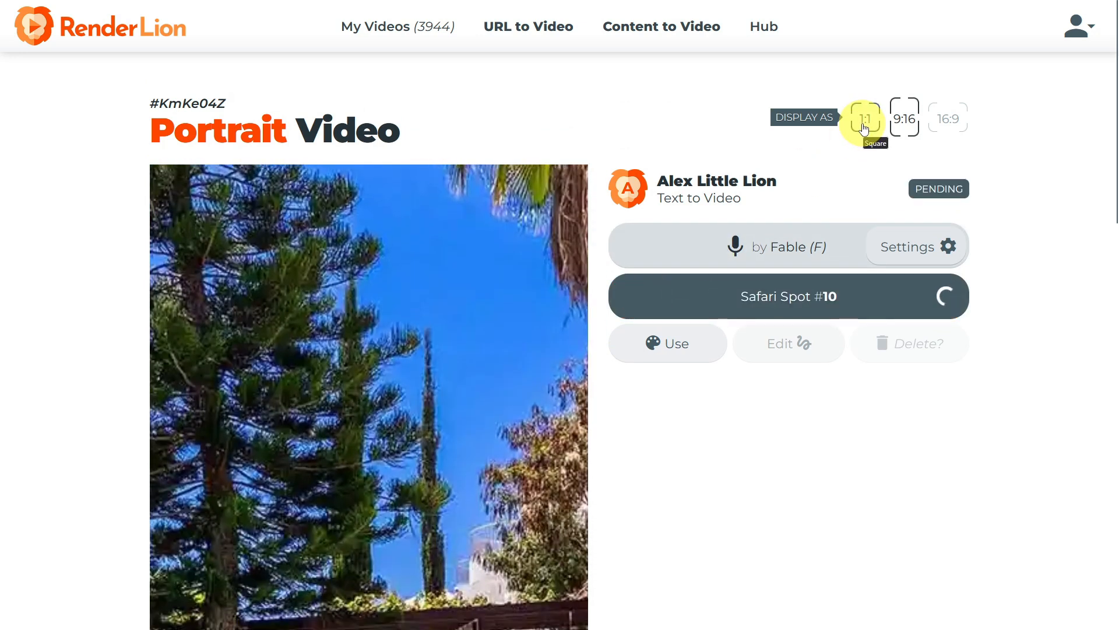
Switch the video to the 1:1 square format and render it for download.
click(865, 129)
click(667, 308)
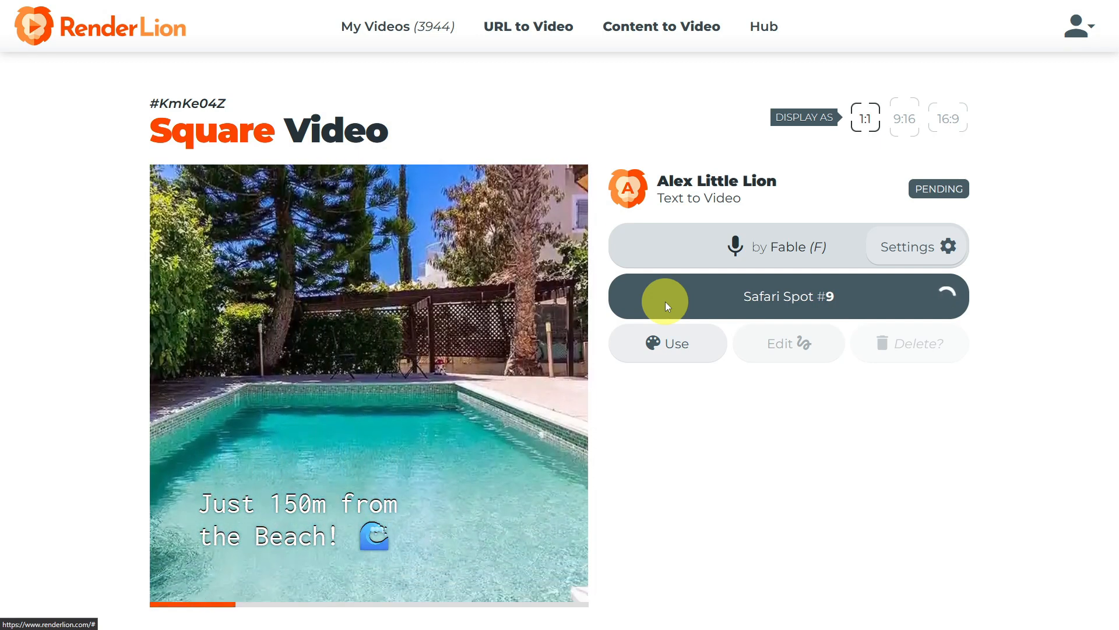
Return to the landscape version, play it and browse its video thumbnails.
click(954, 121)
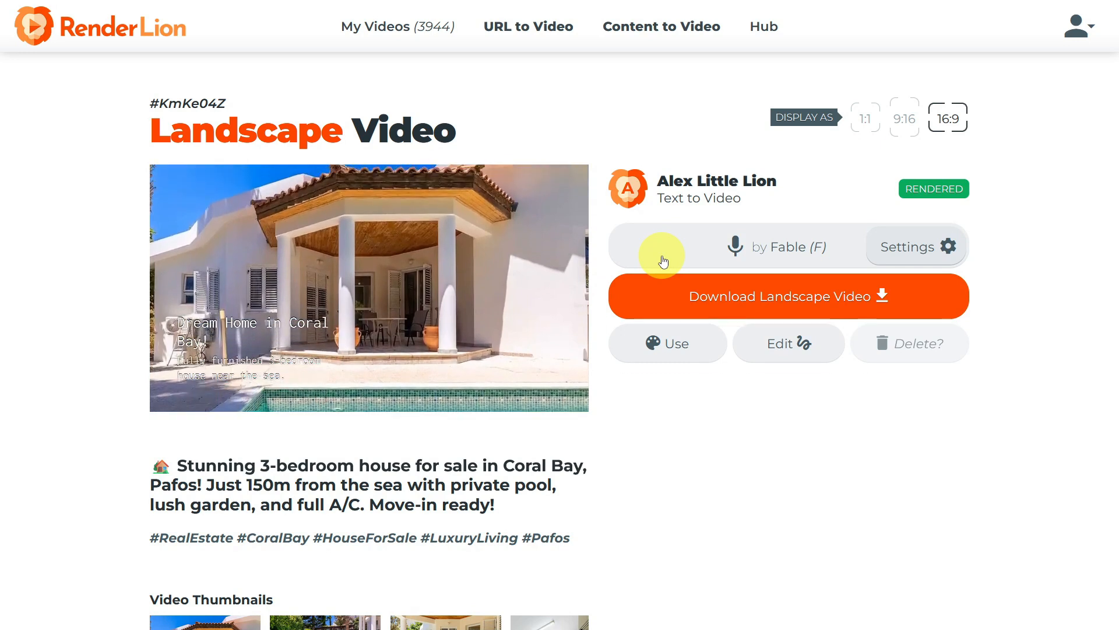
mouse_move(400, 352)
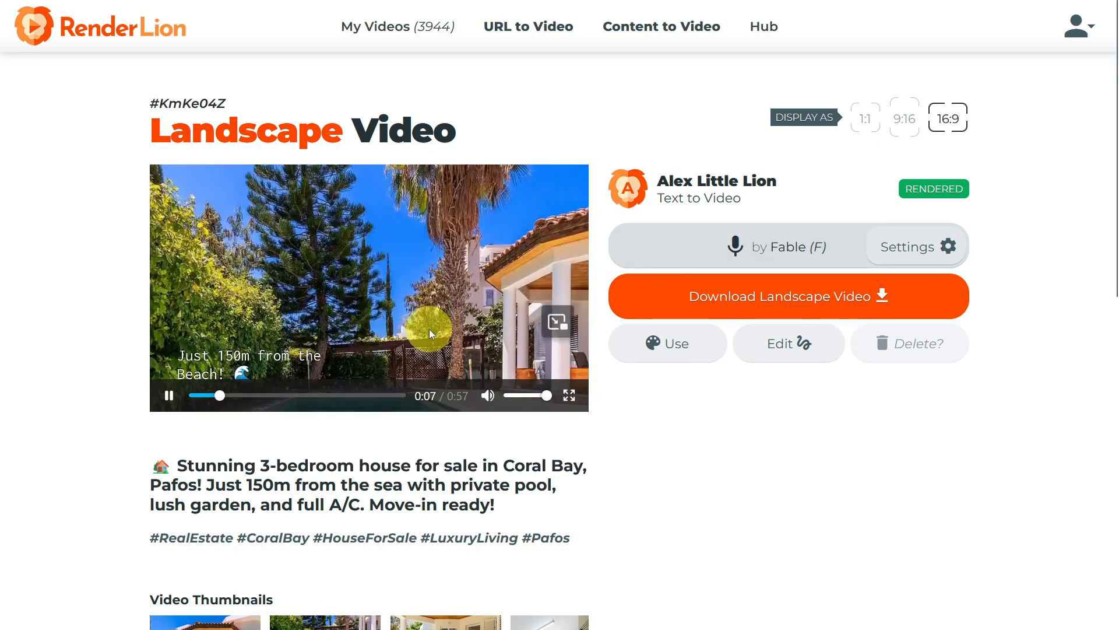
scroll(429, 329, down, 3)
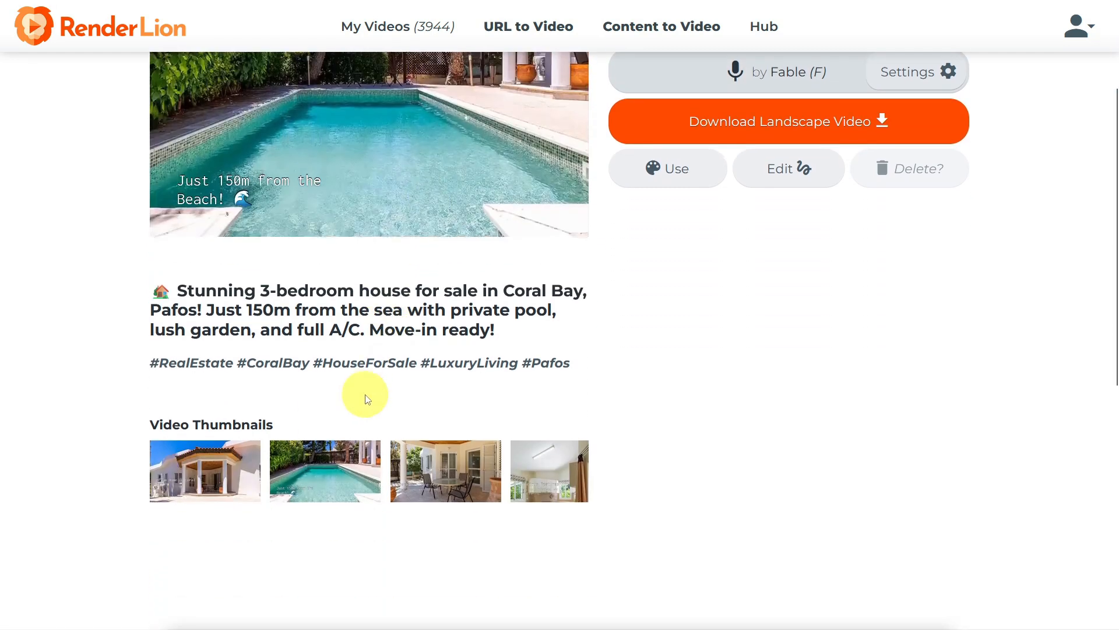
drag(253, 513, 462, 525)
scroll(709, 482, up, 3)
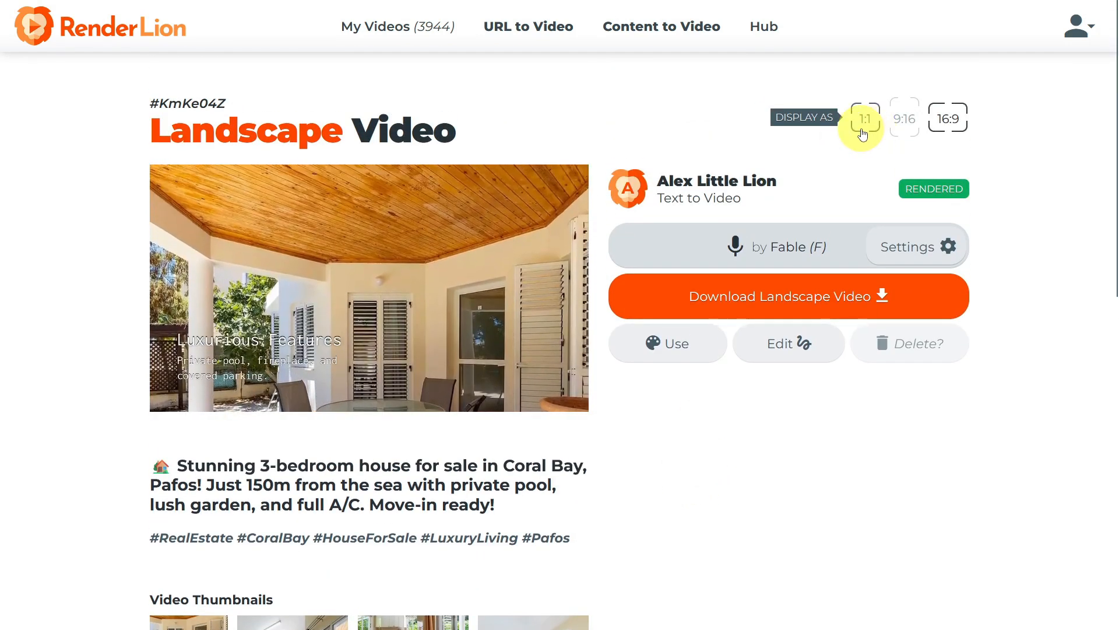
Switch to the square version and browse its preview and video thumbnails.
click(864, 119)
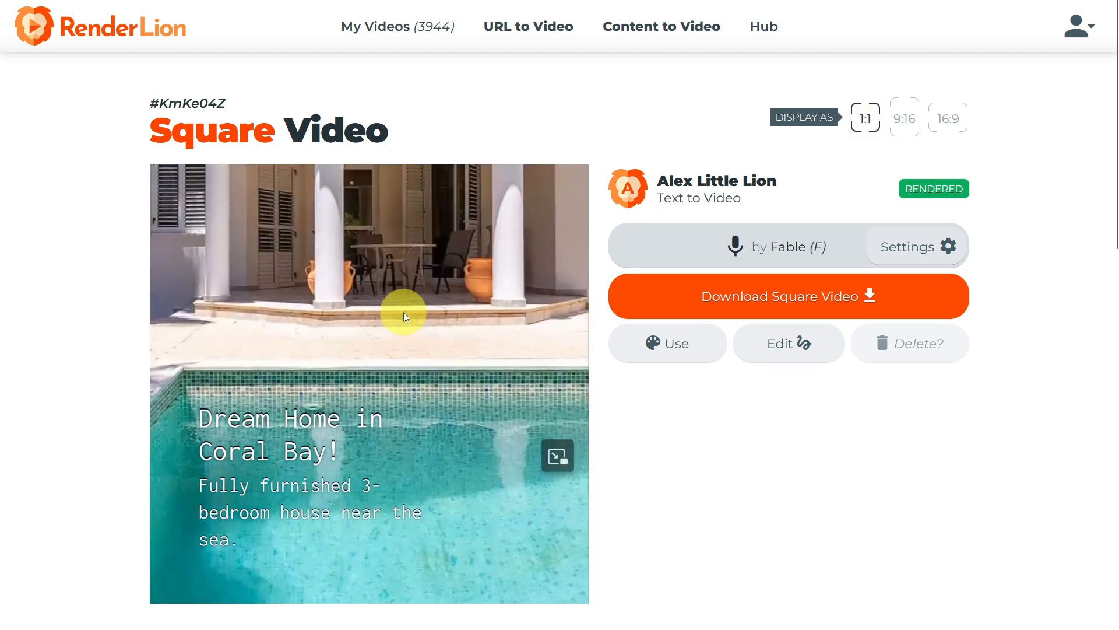
scroll(403, 313, down, 9)
drag(391, 408, 241, 411)
mouse_move(273, 364)
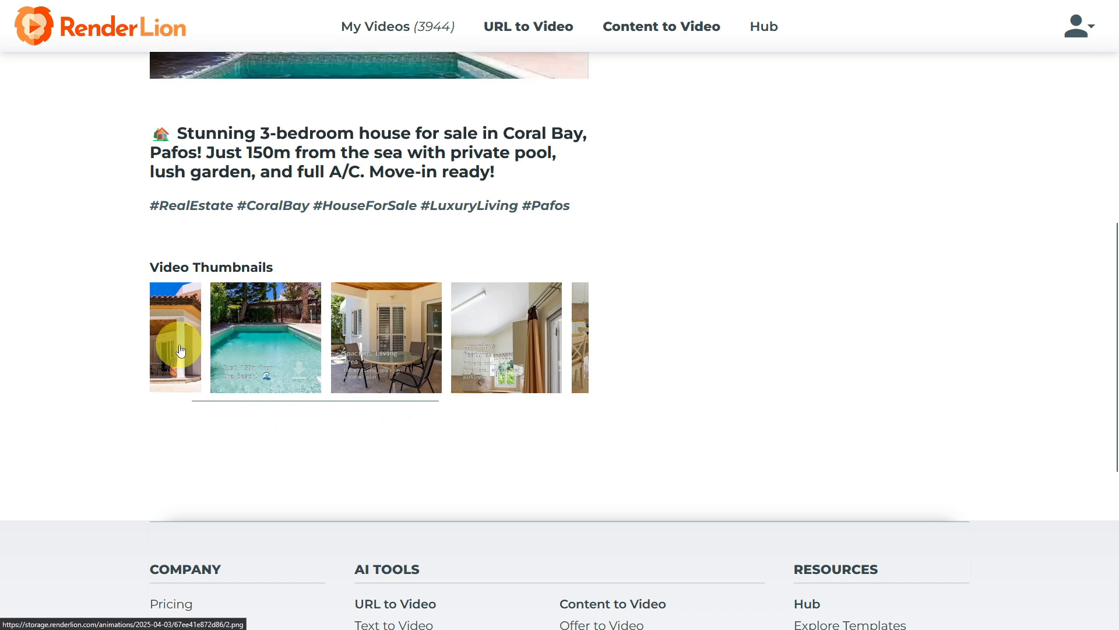
scroll(534, 342, up, 9)
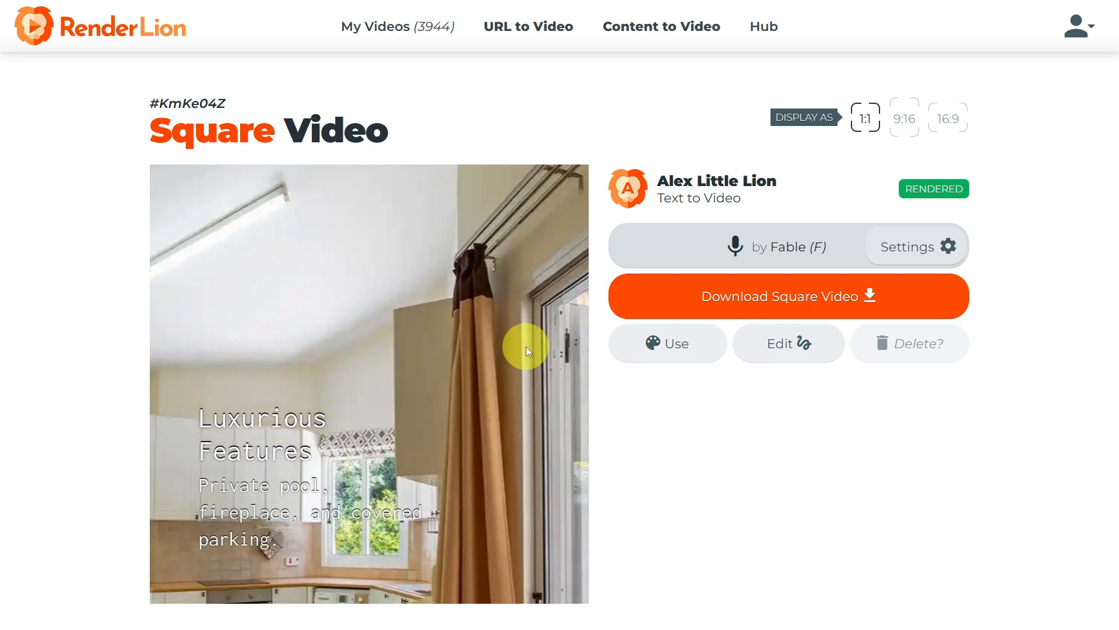
Switch to the portrait version and scroll through its preview and page.
click(906, 123)
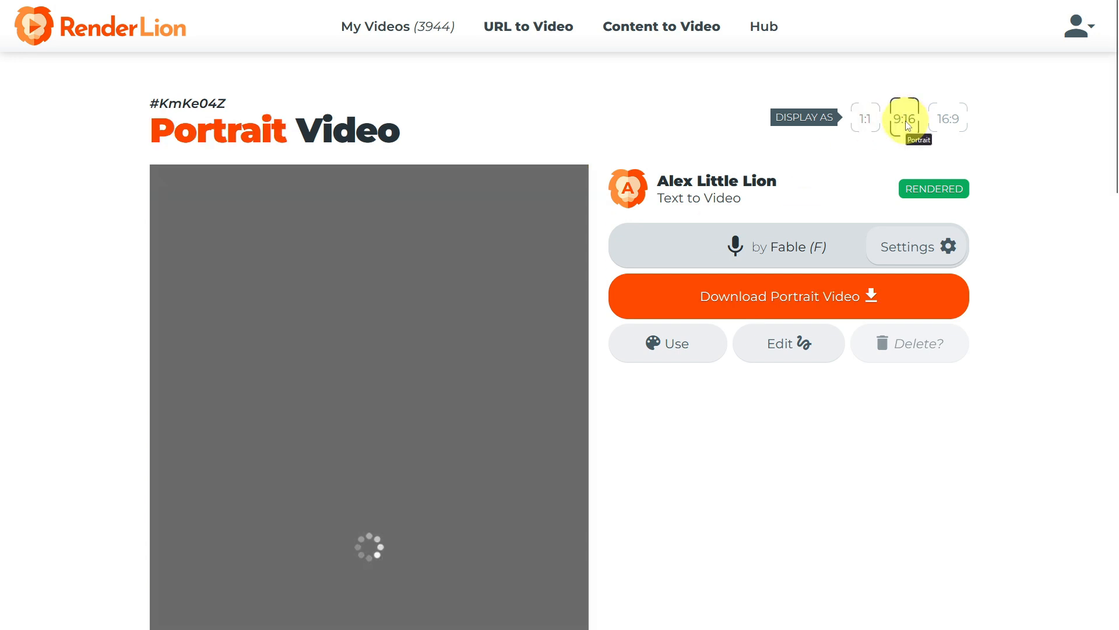
scroll(517, 254, down, 8)
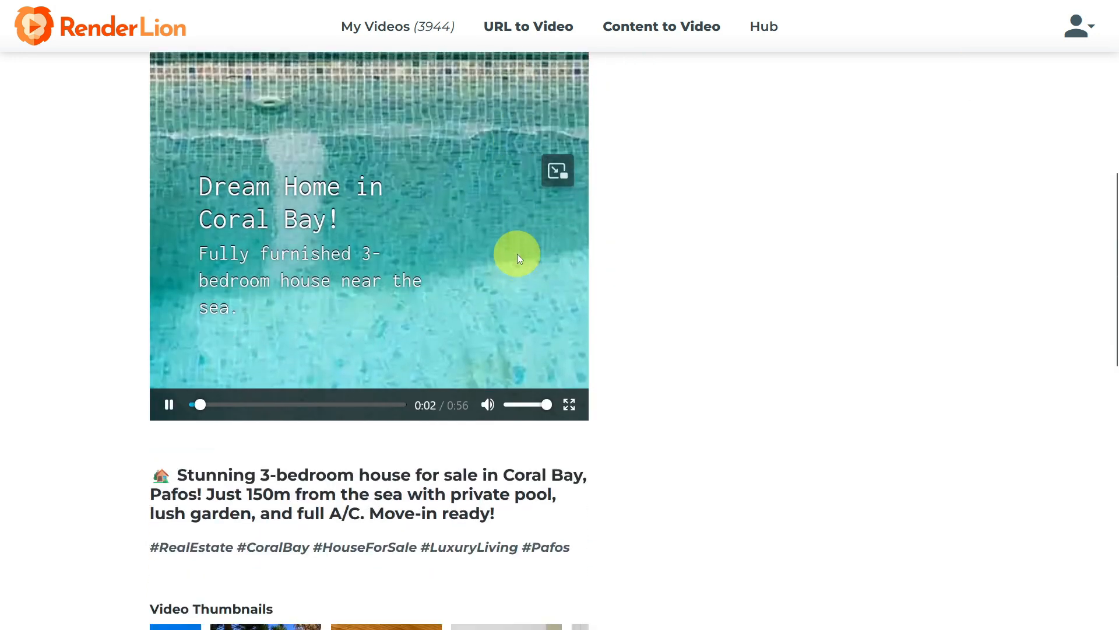
scroll(426, 297, down, 8)
scroll(425, 303, down, 5)
scroll(426, 303, up, 15)
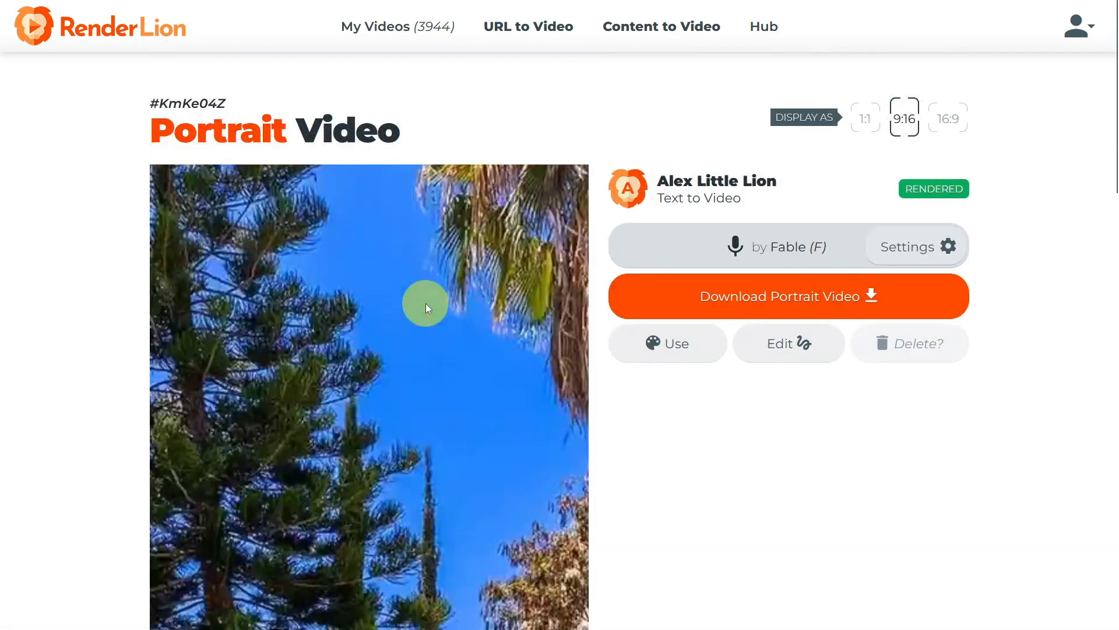